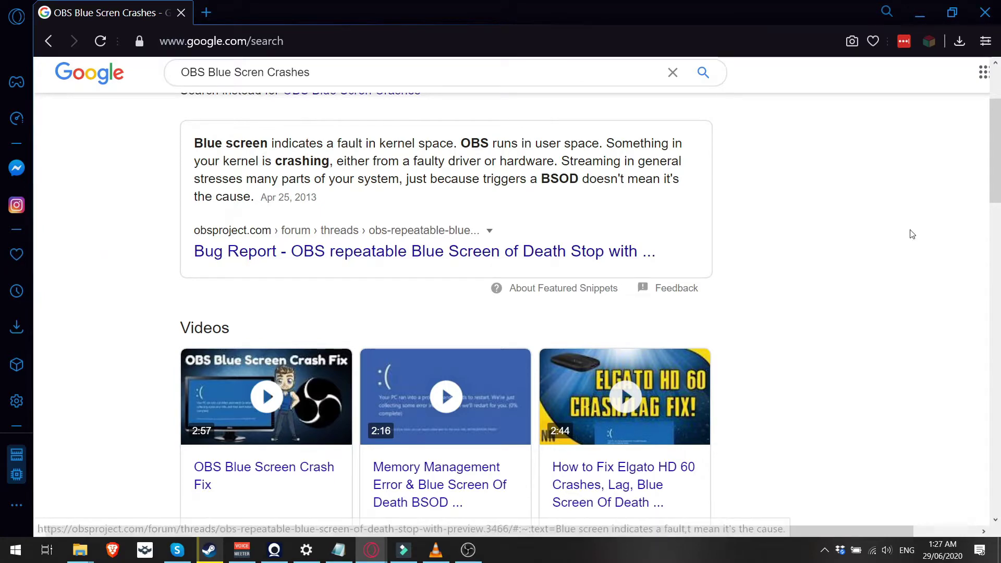
pyautogui.scroll(2, 867, 266)
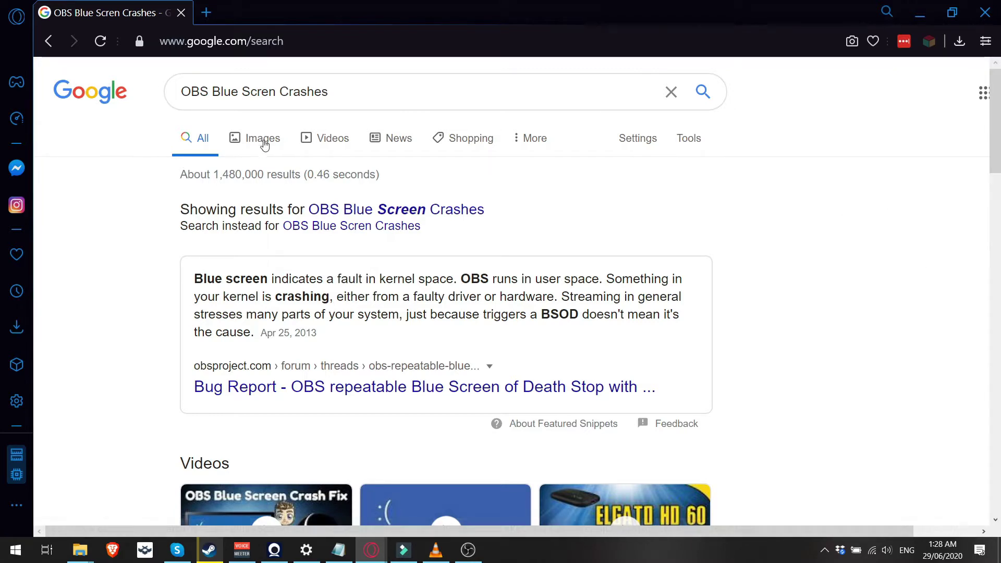
# - Correct the search query and run a Google search for 'origin web helper service'
pyautogui.moveTo(358, 91); pyautogui.dragTo(102, 121)
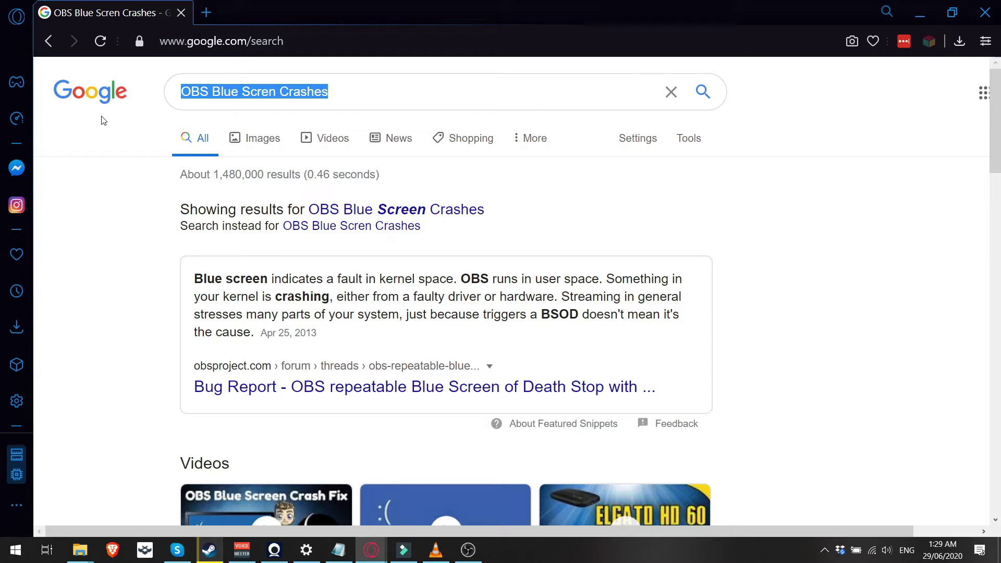
pyautogui.write('Origi')
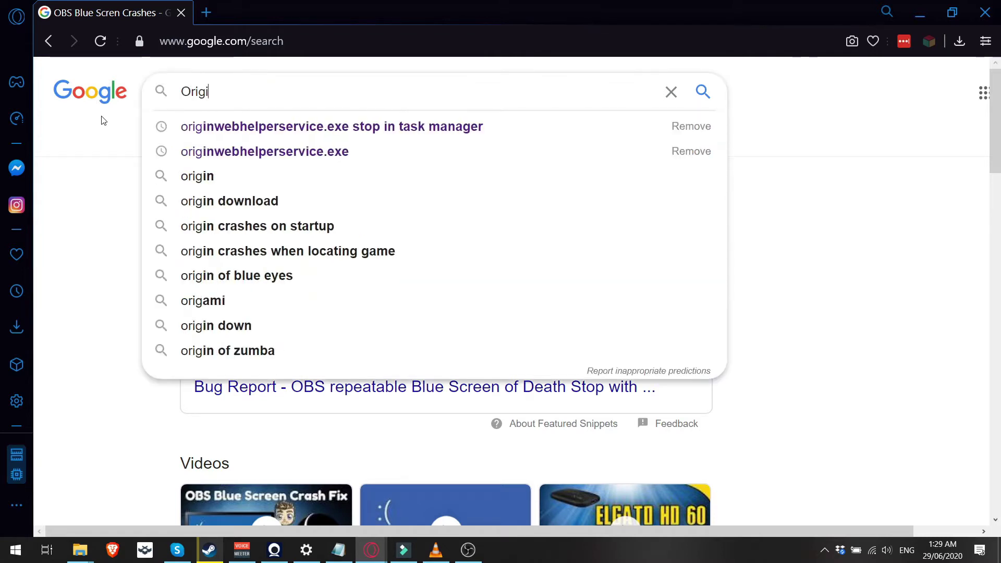
pyautogui.write('n Web ')
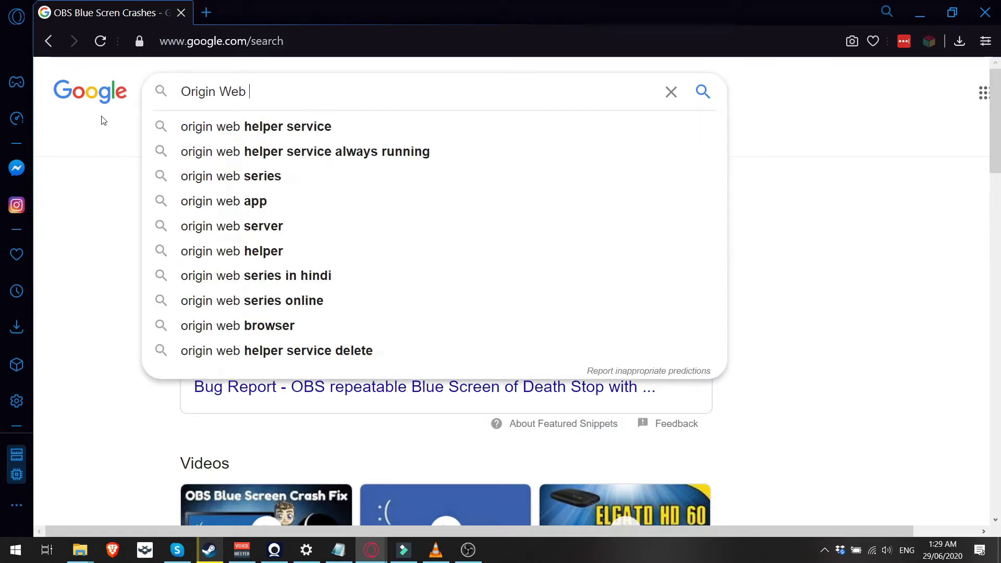
pyautogui.write('SAe')
pyautogui.press('BackSpace')
pyautogui.press('BackSpace')
pyautogui.press('BackSpace')
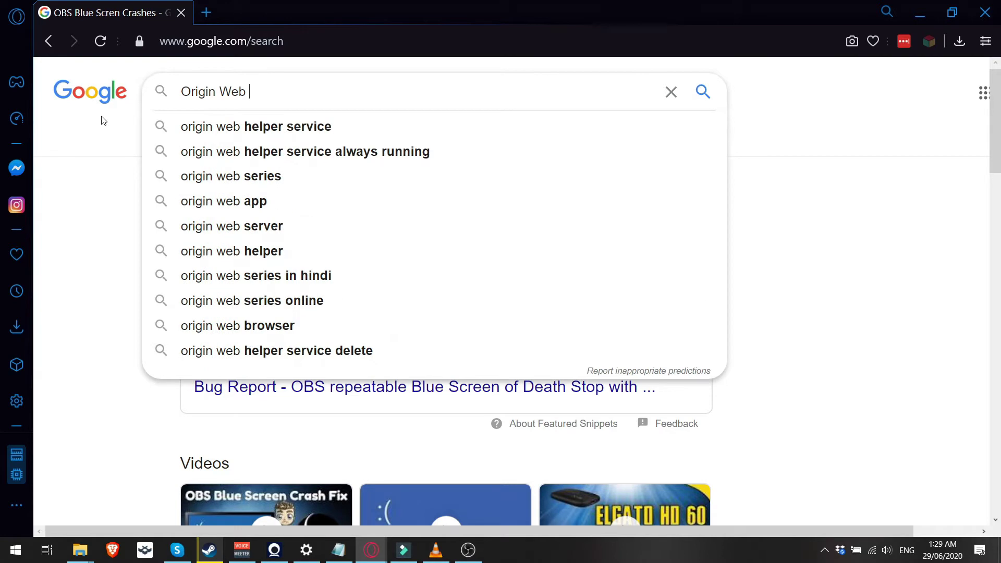
pyautogui.press('Down')
pyautogui.press('Return')
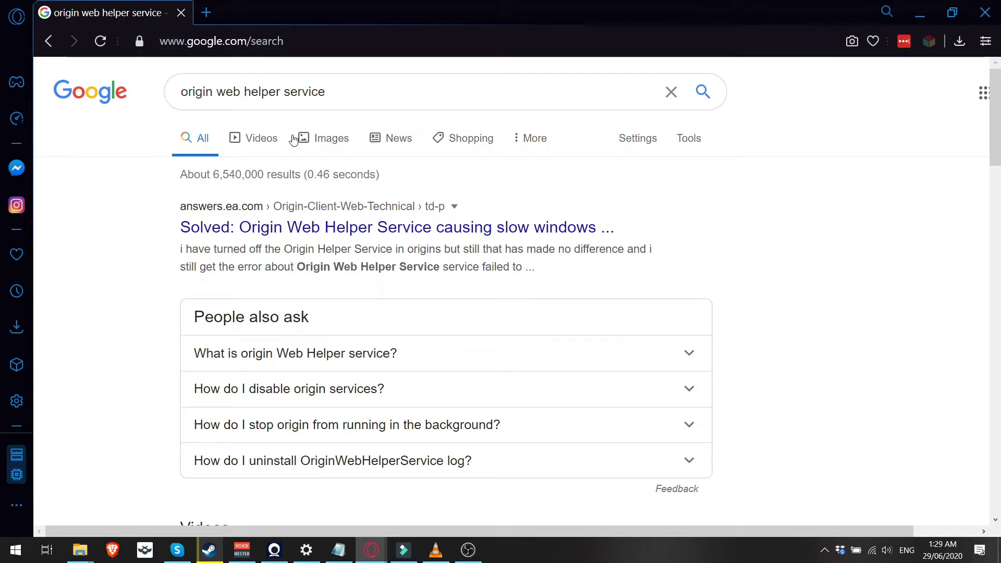
# - Reselect the query, review the results, and bring up the Start button's quick-access menu
pyautogui.moveTo(359, 96); pyautogui.dragTo(169, 116)
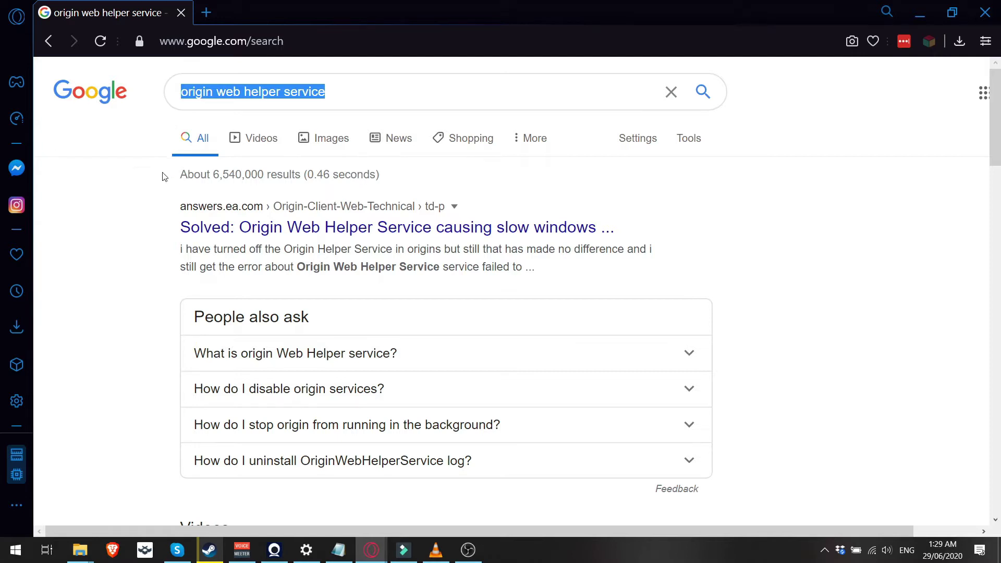
pyautogui.click(572, 232)
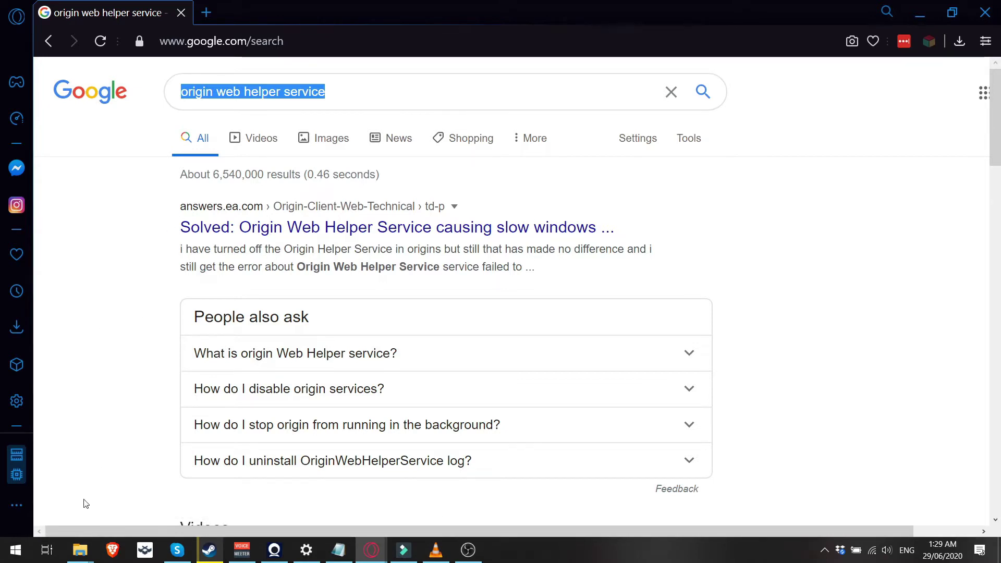
pyautogui.rightClick(11, 553)
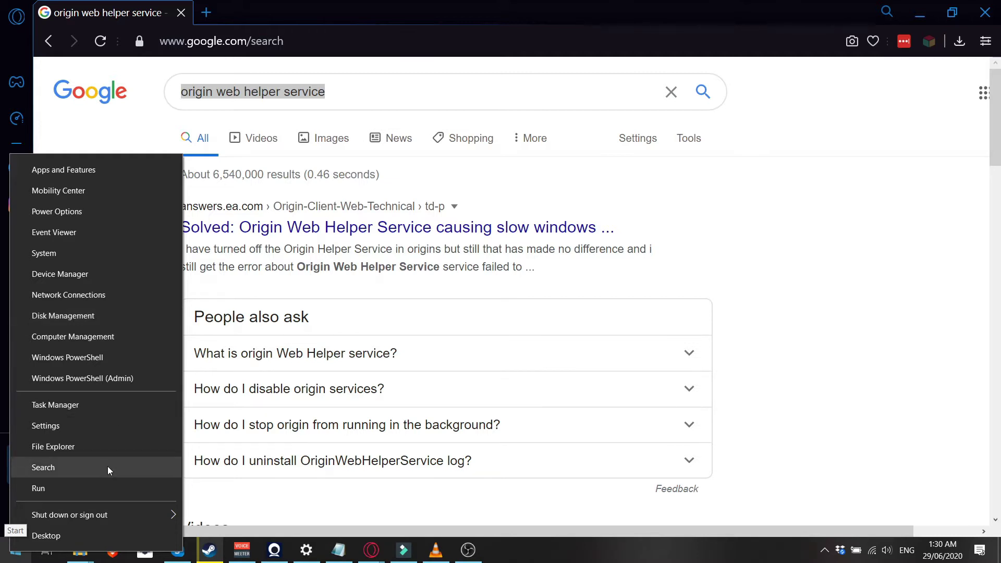
# - Launch Task Manager from the Win+X menu, reposition it, and show its services list
pyautogui.click(100, 405)
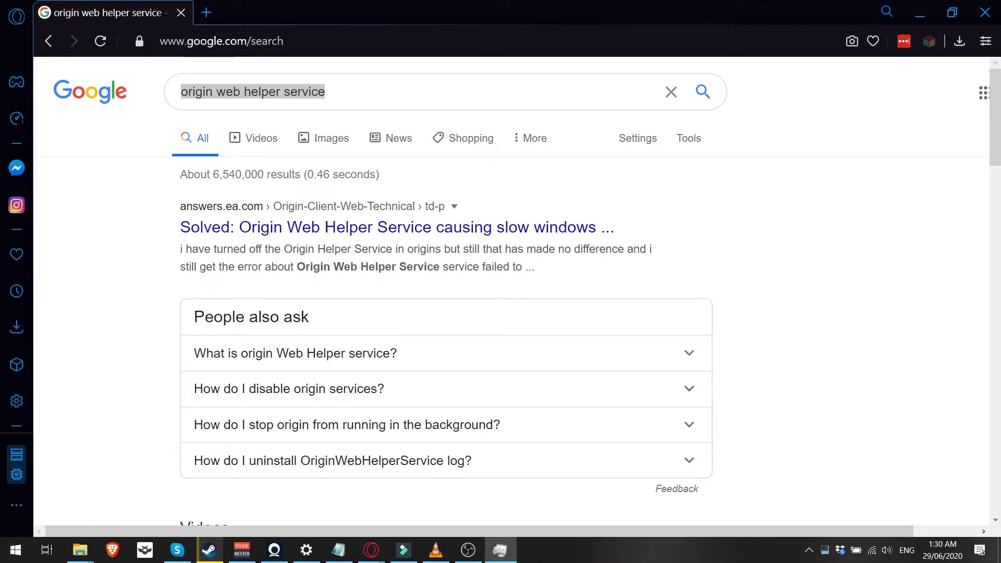
pyautogui.moveTo(141, 81); pyautogui.dragTo(634, 37)
pyautogui.click(286, 62)
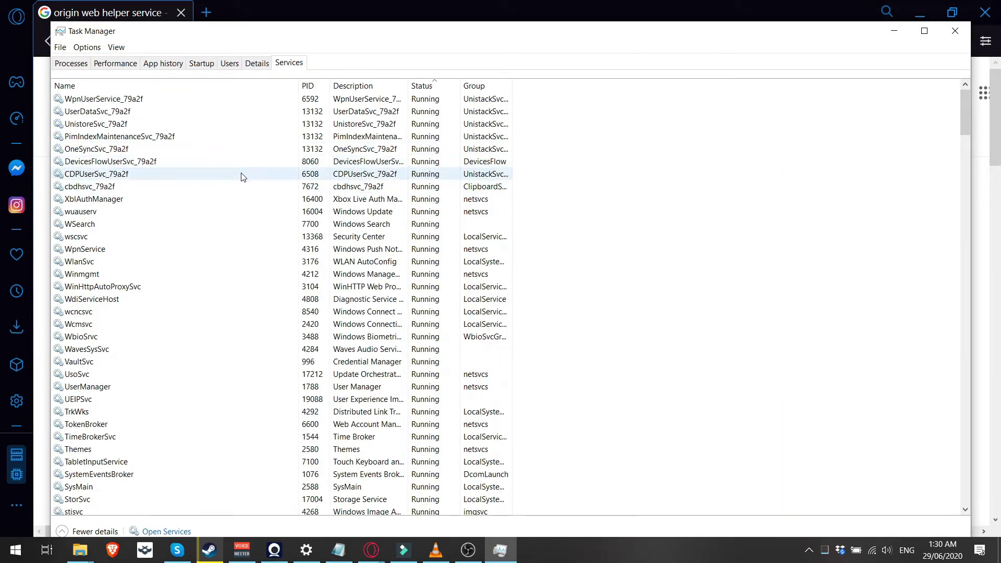
pyautogui.moveTo(956, 117)
pyautogui.mouseDown()
pyautogui.moveTo(958, 167)
pyautogui.moveTo(921, 289)
pyautogui.moveTo(930, 305)
pyautogui.moveTo(892, 137)
pyautogui.moveTo(886, 201)
pyautogui.mouseUp()
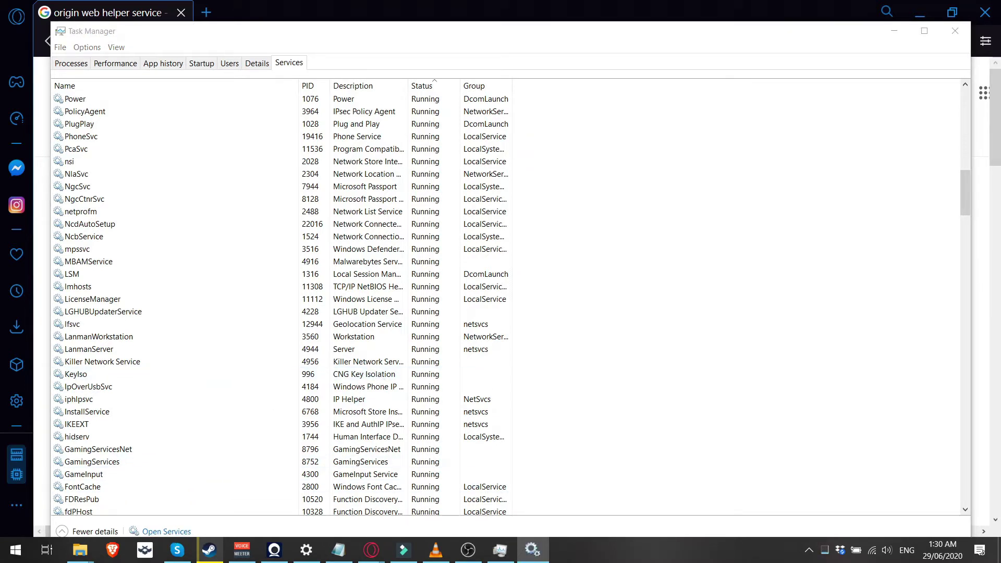
# - Maximize Services and select Origin Web Helper Service to confirm its Disabled startup type
pyautogui.doubleClick(621, 148)
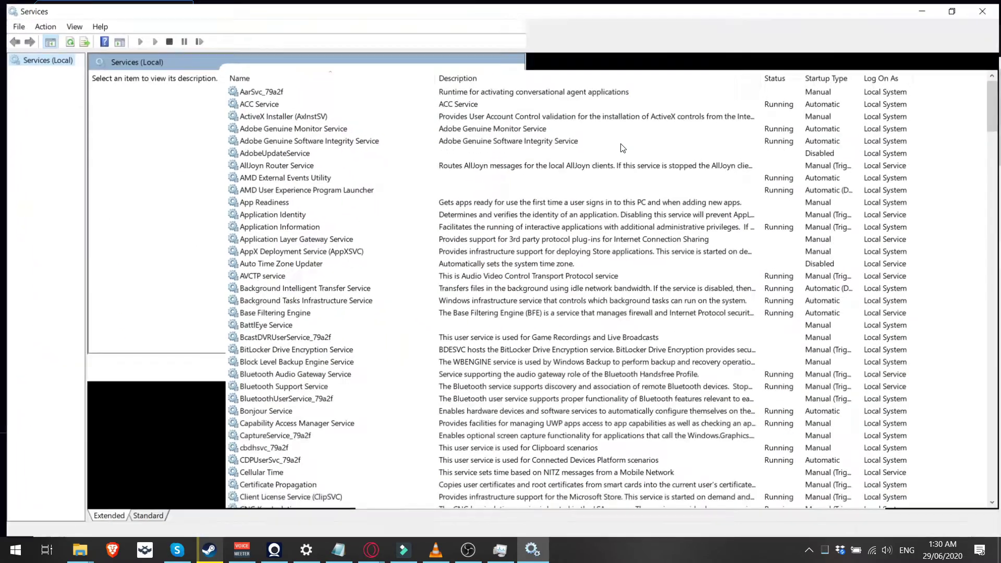
pyautogui.moveTo(995, 112)
pyautogui.mouseDown()
pyautogui.moveTo(993, 326)
pyautogui.moveTo(983, 281)
pyautogui.mouseUp()
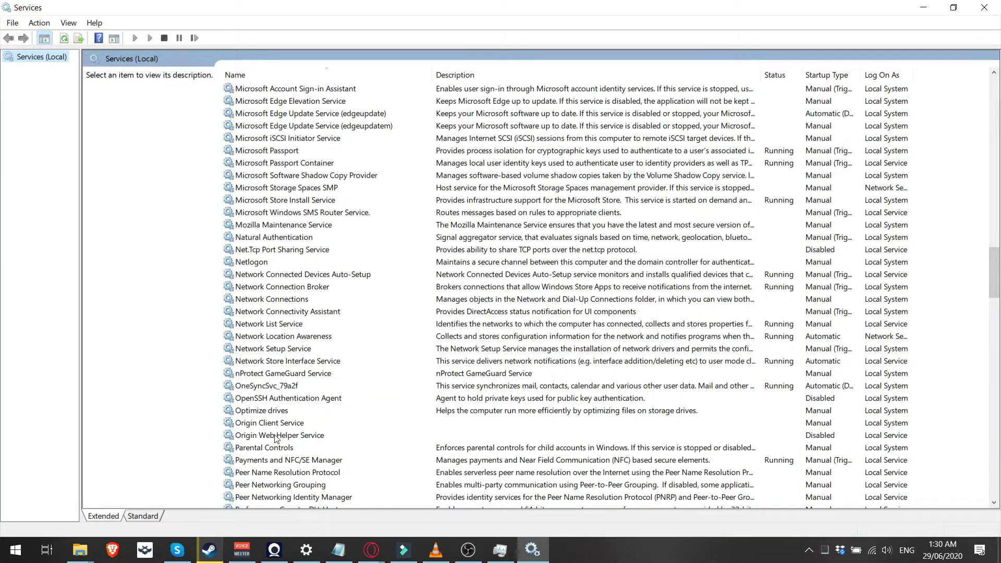
pyautogui.click(809, 438)
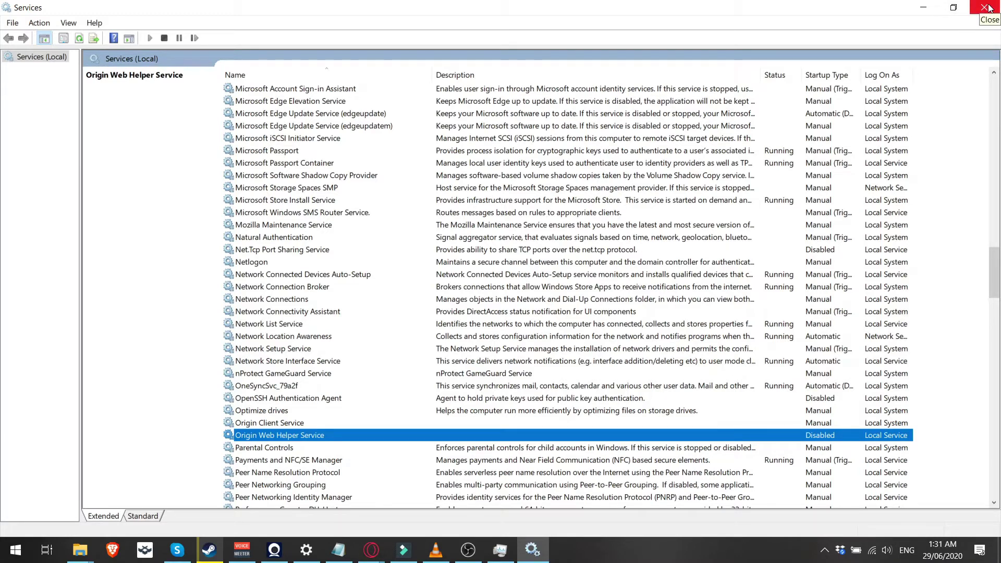
# - Close Services and Task Manager, search Windows 10 crash logs, and open the How-To Geek article
pyautogui.click(987, 8)
pyautogui.click(951, 30)
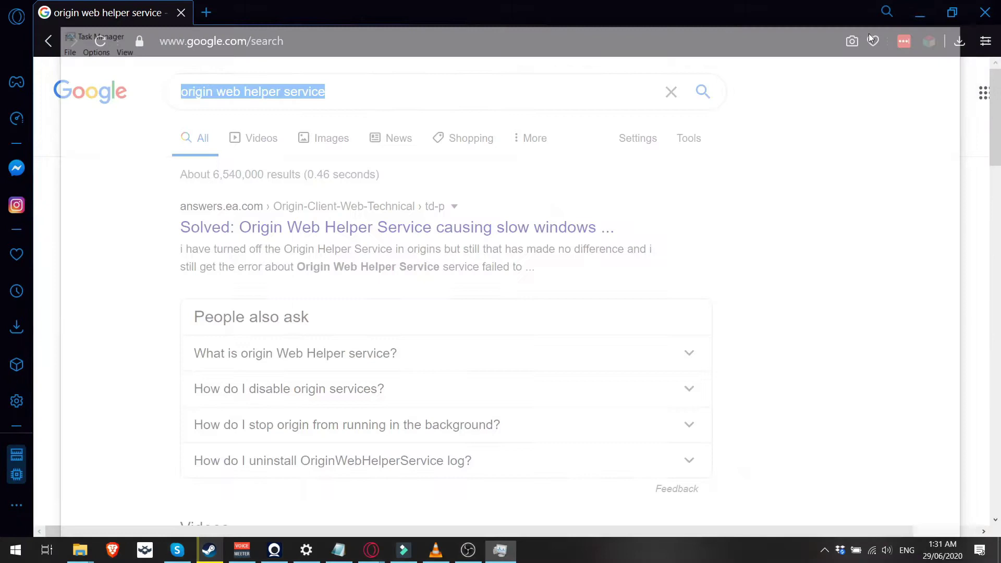
pyautogui.click(356, 33)
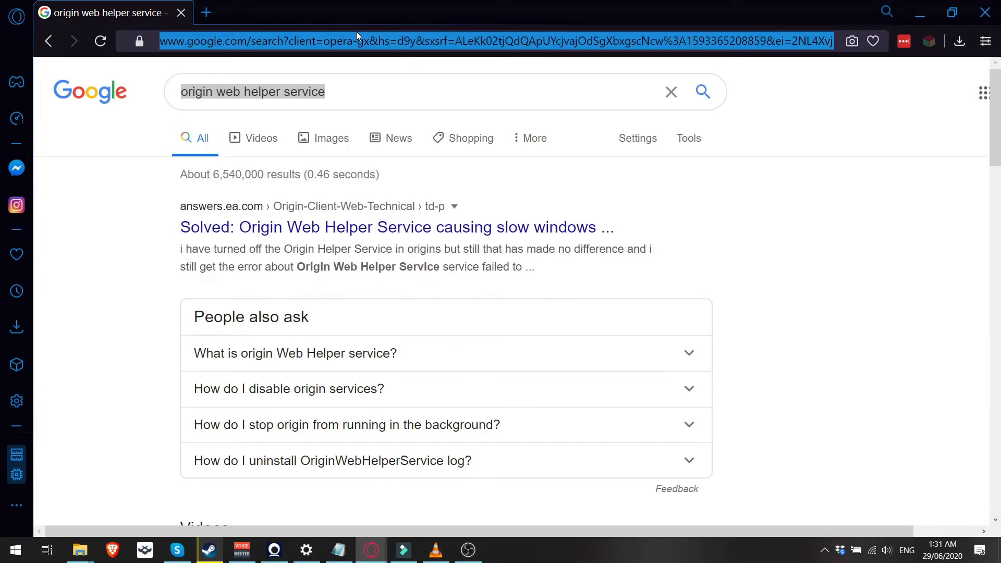
pyautogui.write('how')
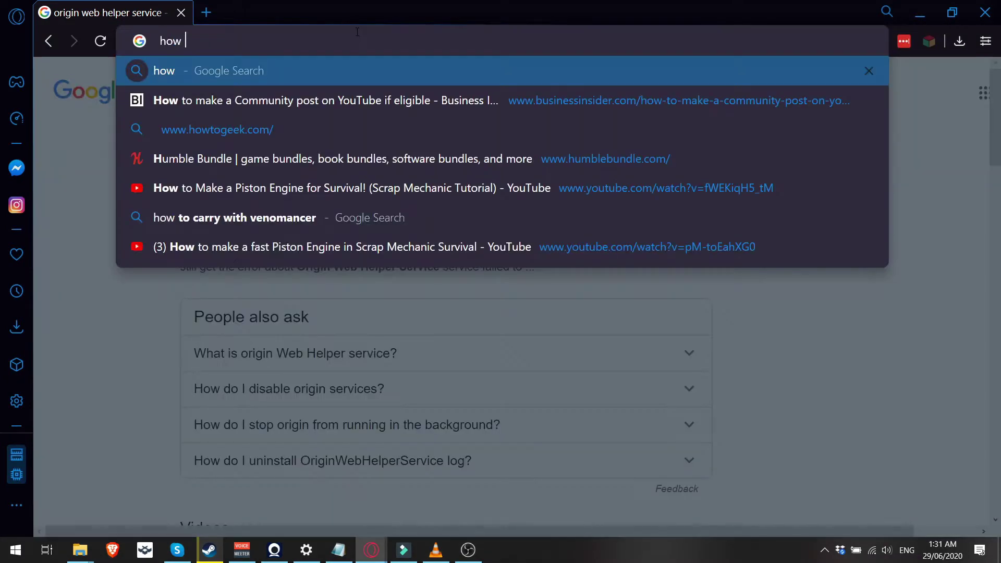
pyautogui.write(' to view wind')
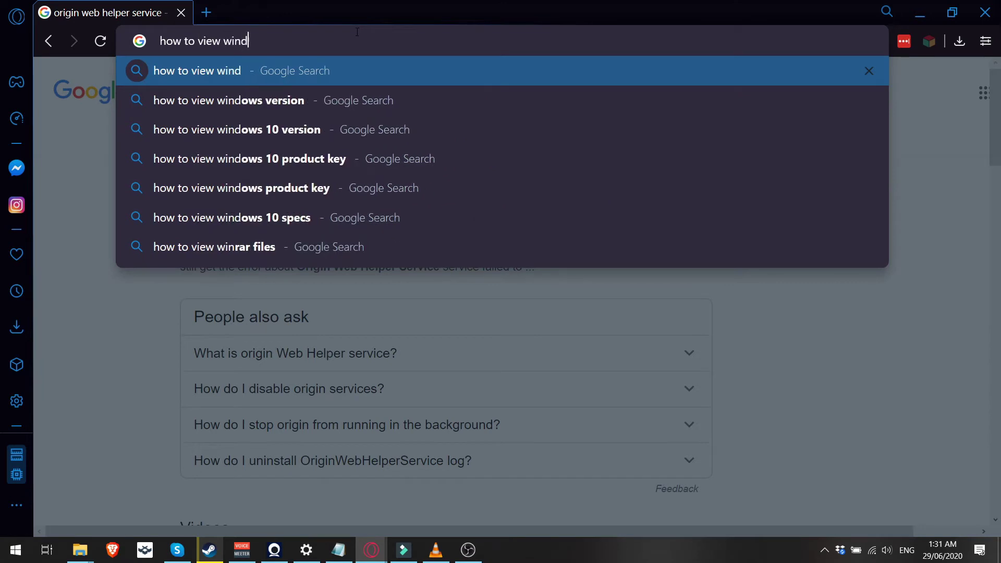
pyautogui.write('ows')
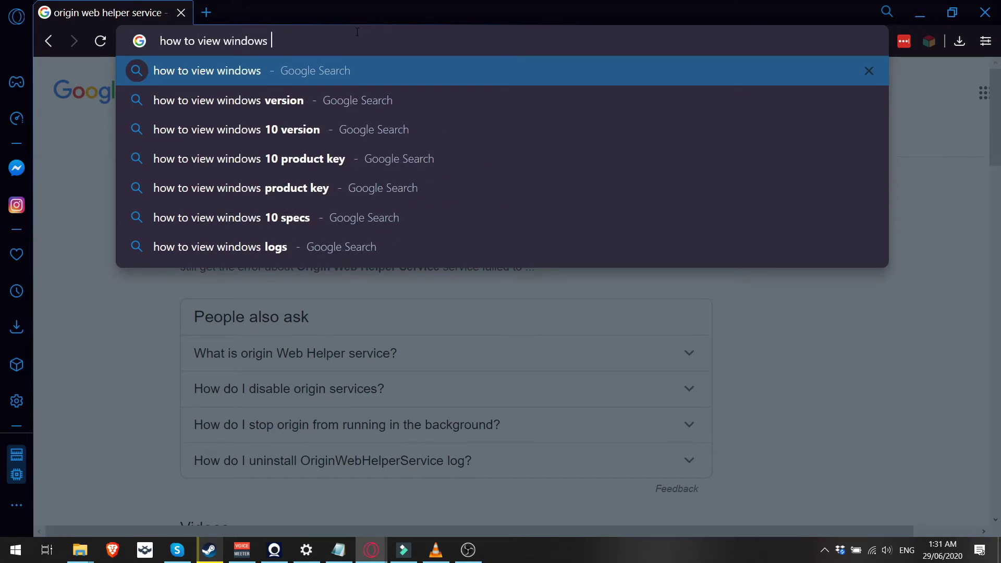
pyautogui.press('BackSpace')
pyautogui.write('10 ')
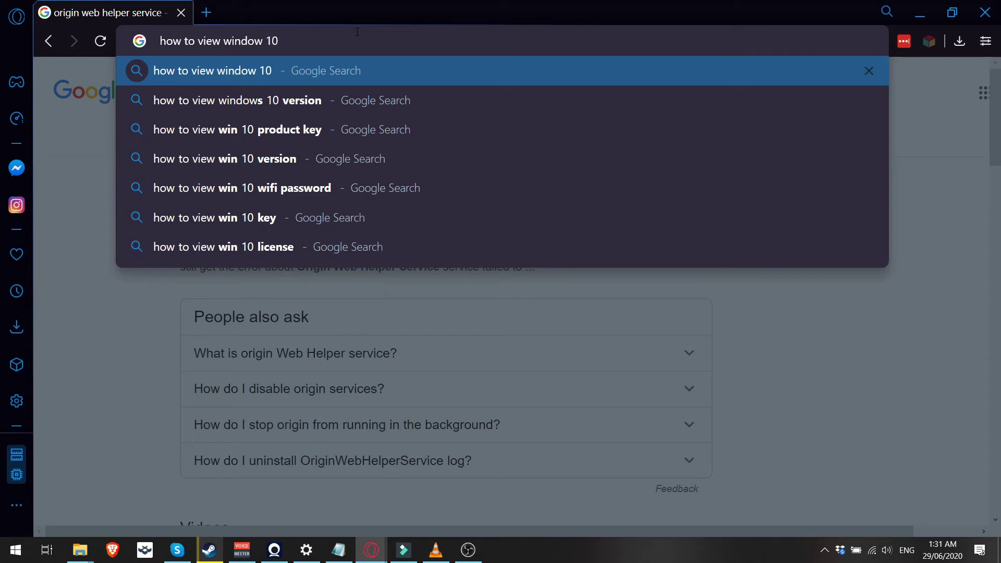
pyautogui.write('crash logs')
pyautogui.press('Return')
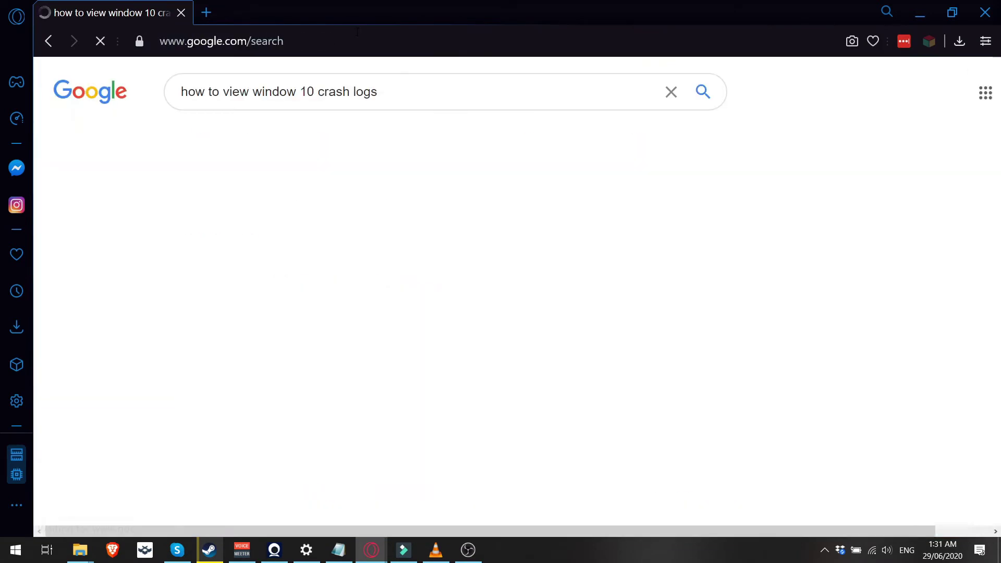
pyautogui.scroll(-2, 102, 296)
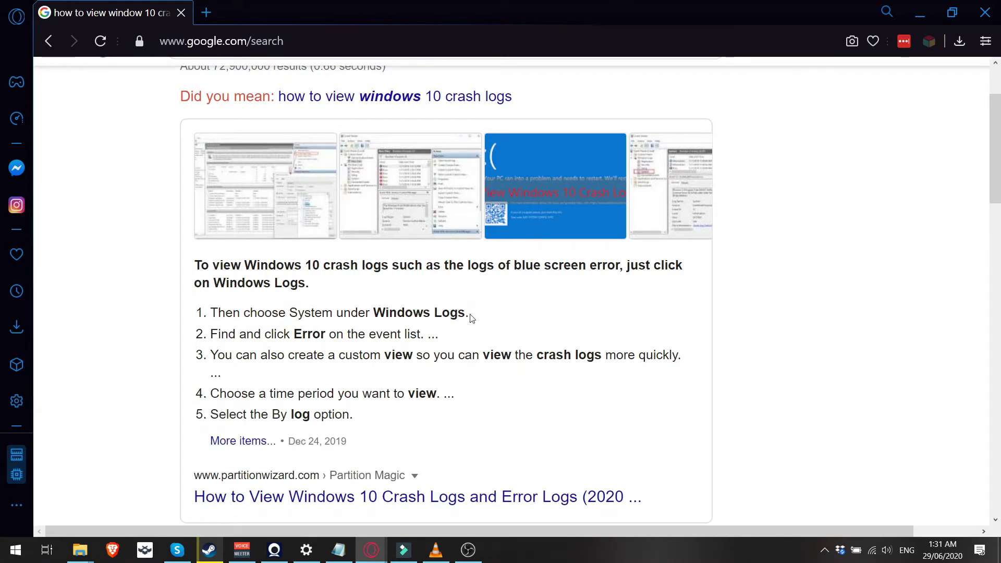
pyautogui.scroll(-2, 384, 417)
pyautogui.scroll(3, 313, 400)
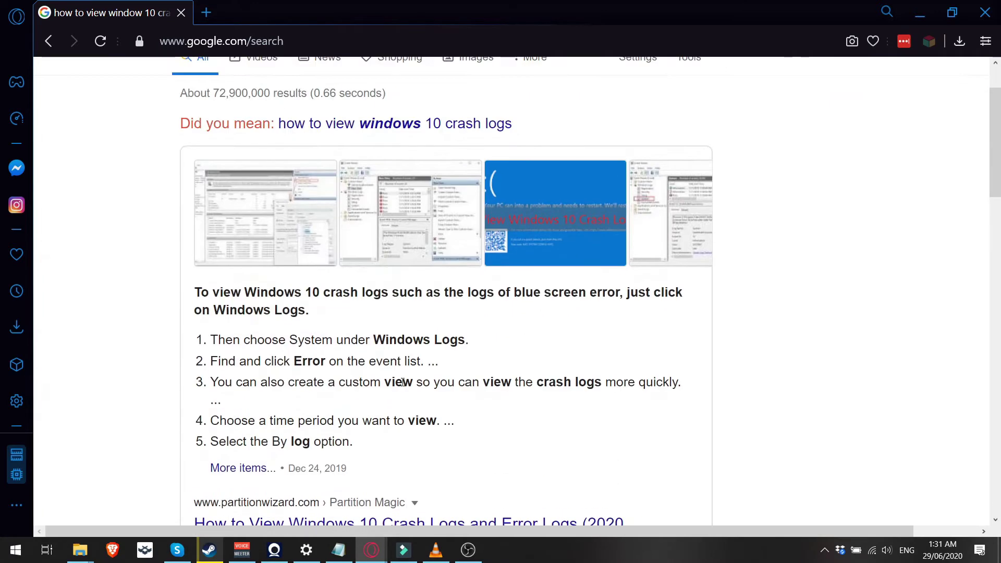
pyautogui.scroll(-4, 232, 388)
pyautogui.scroll(-4, 232, 389)
pyautogui.scroll(1, 246, 402)
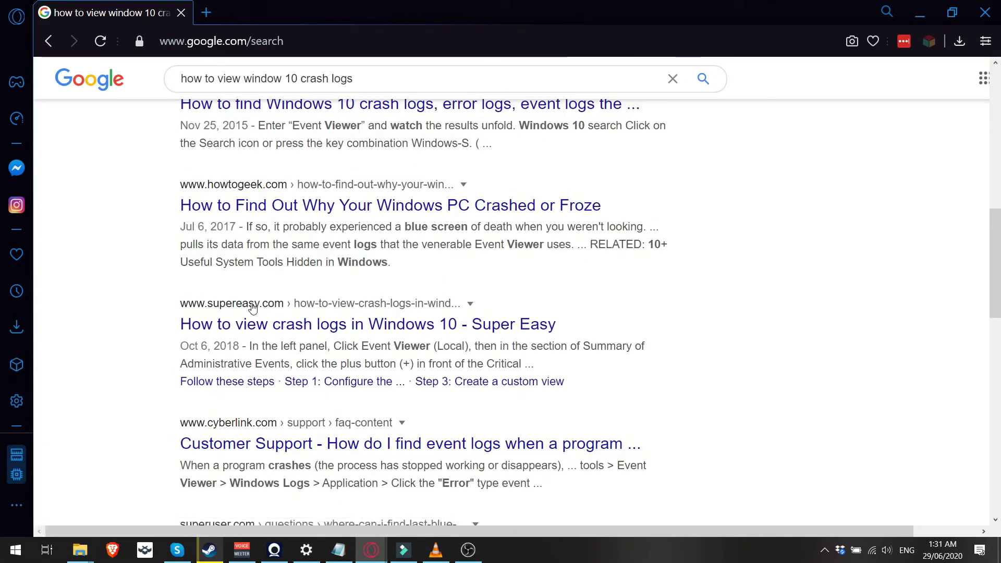
pyautogui.scroll(2, 205, 332)
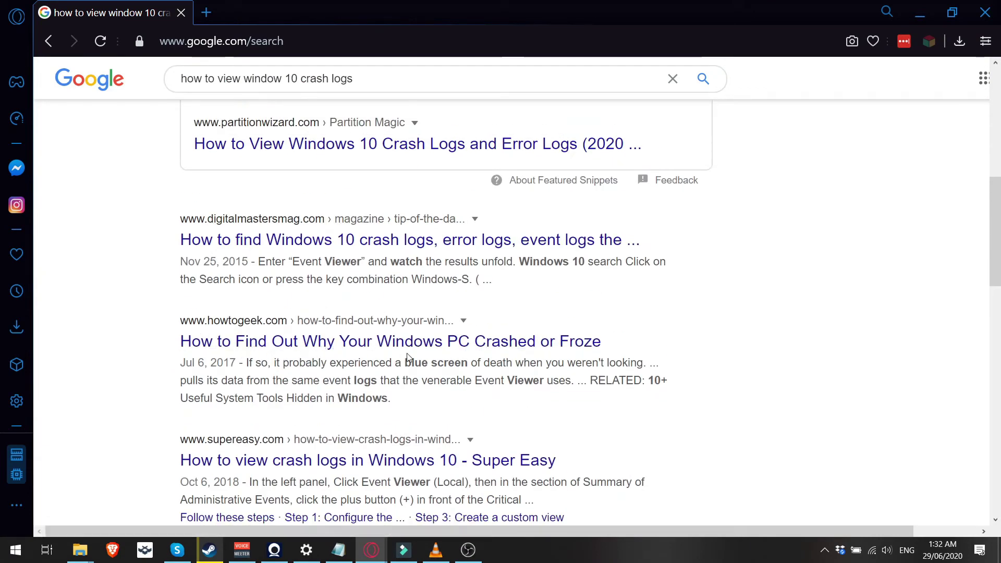
pyautogui.middleClick(474, 344)
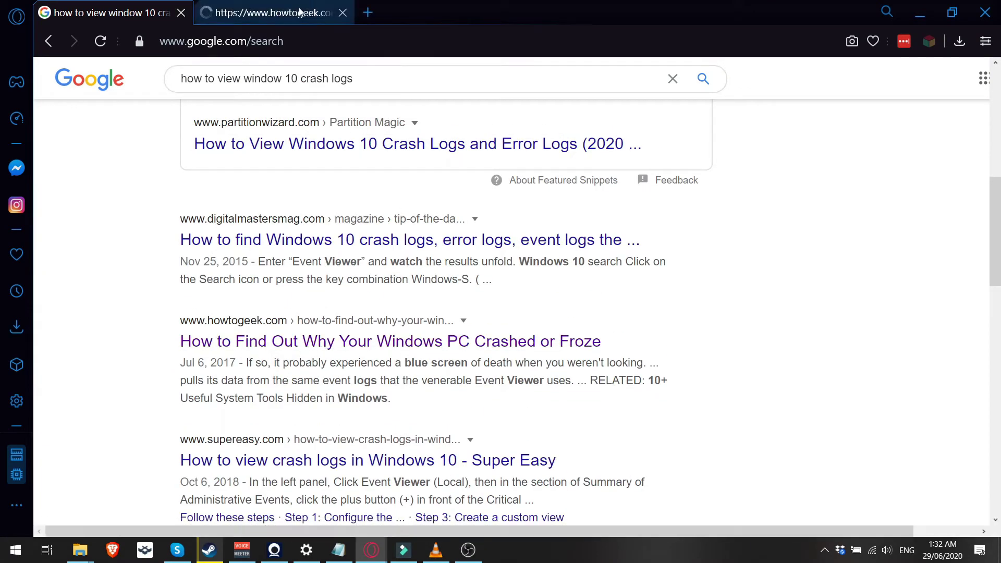
pyautogui.click(266, 13)
pyautogui.scroll(-3, 300, 260)
pyautogui.scroll(-1, 271, 290)
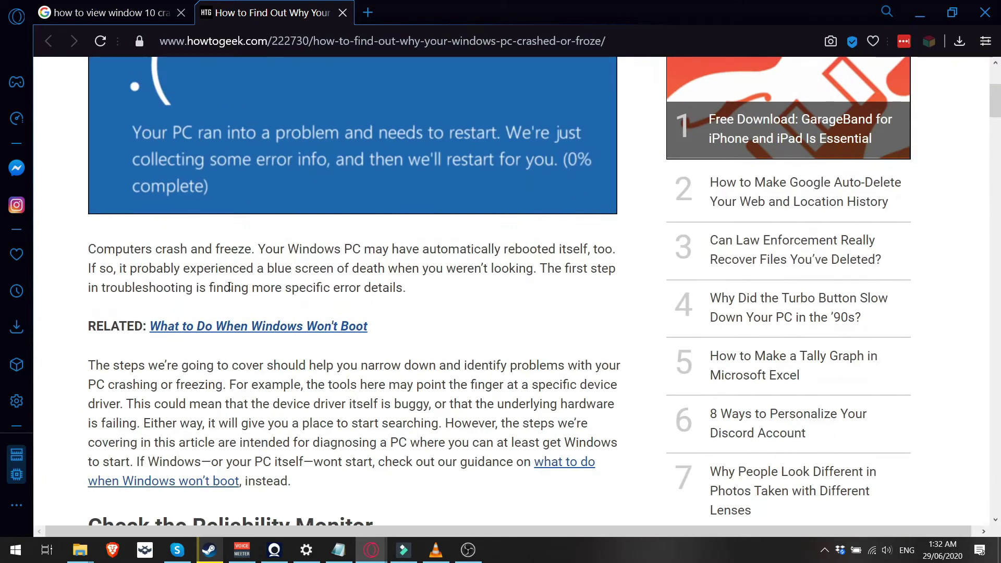
pyautogui.scroll(1, 146, 314)
pyautogui.scroll(-3, 147, 315)
pyautogui.scroll(-2, 149, 309)
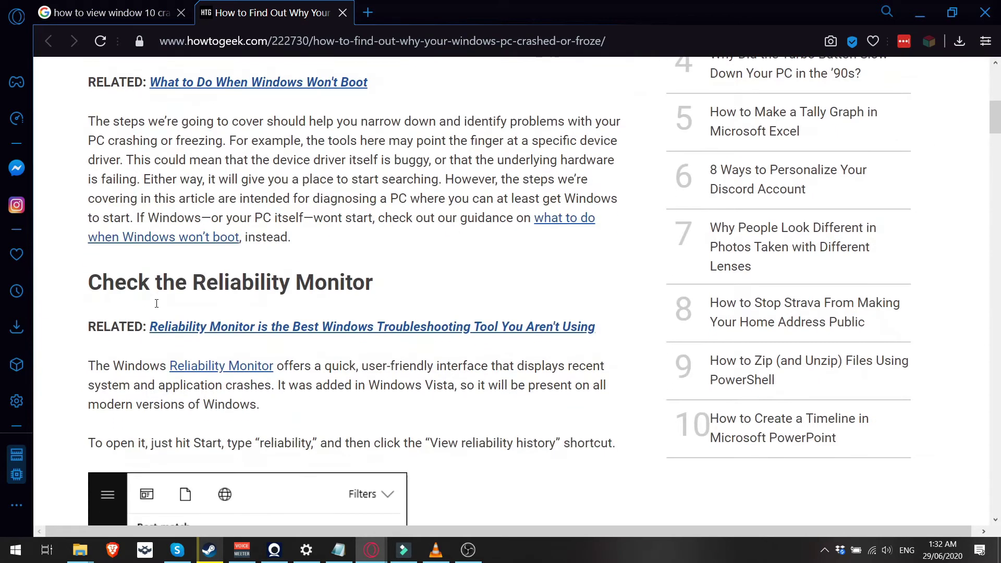
pyautogui.scroll(-1, 149, 313)
pyautogui.scroll(-2, 132, 319)
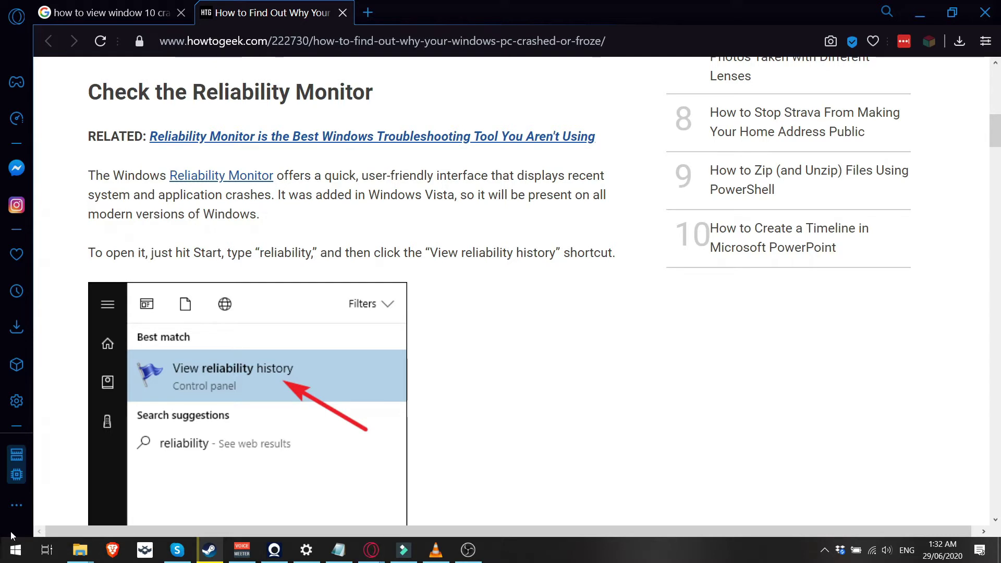
# - Open View reliability history via a 'reliability' search and center the Reliability Monitor window
pyautogui.rightClick(17, 549)
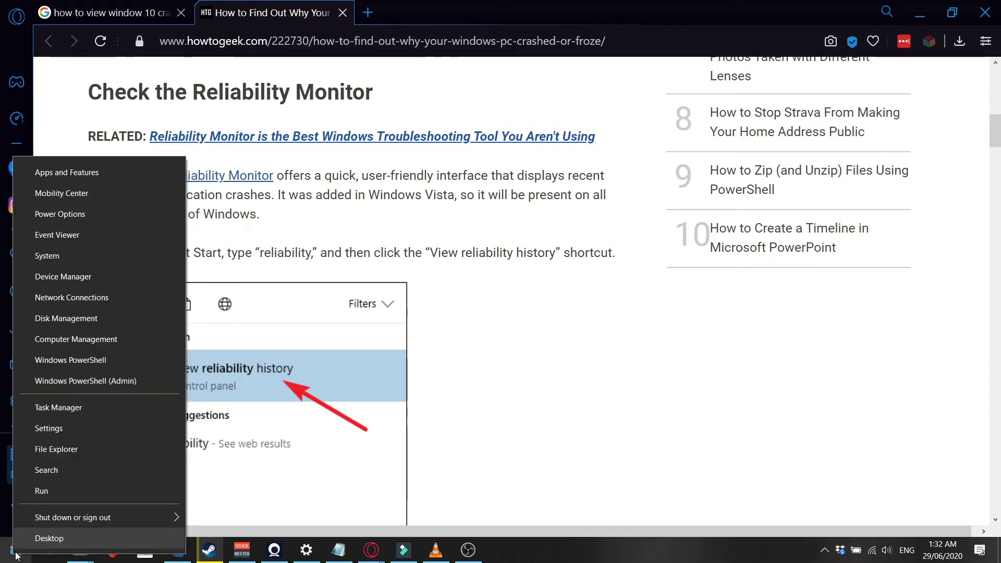
pyautogui.press('Escape')
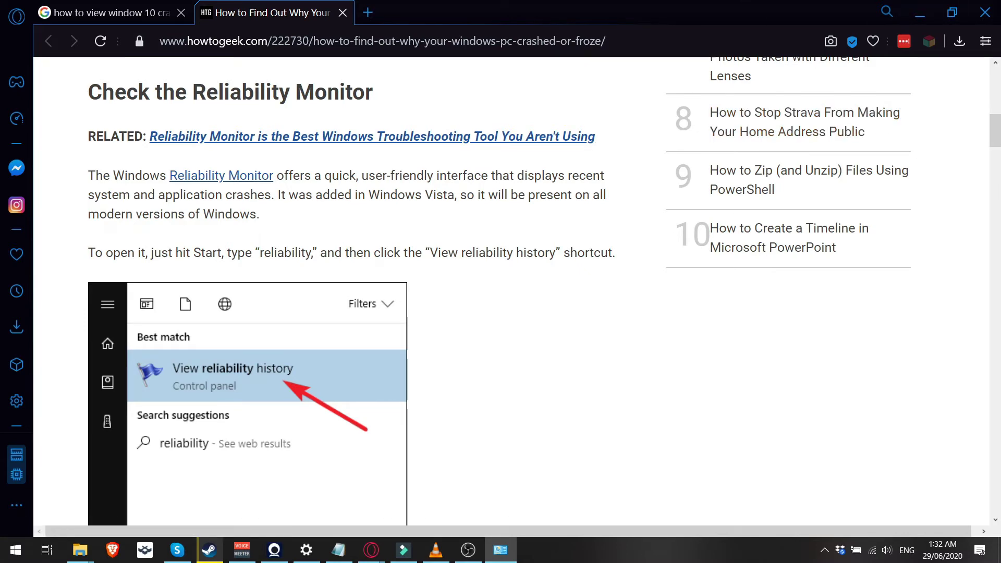
pyautogui.moveTo(71, 102); pyautogui.dragTo(683, 68)
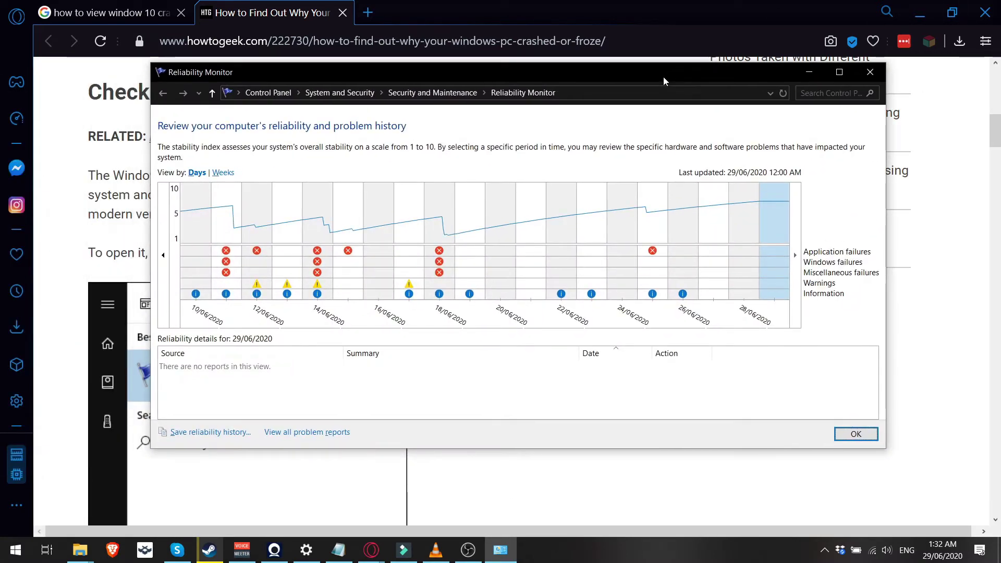
# - Enlarge the window and inspect failure days 11/06, 12/06, 14/06 and 18/06
pyautogui.click(240, 265)
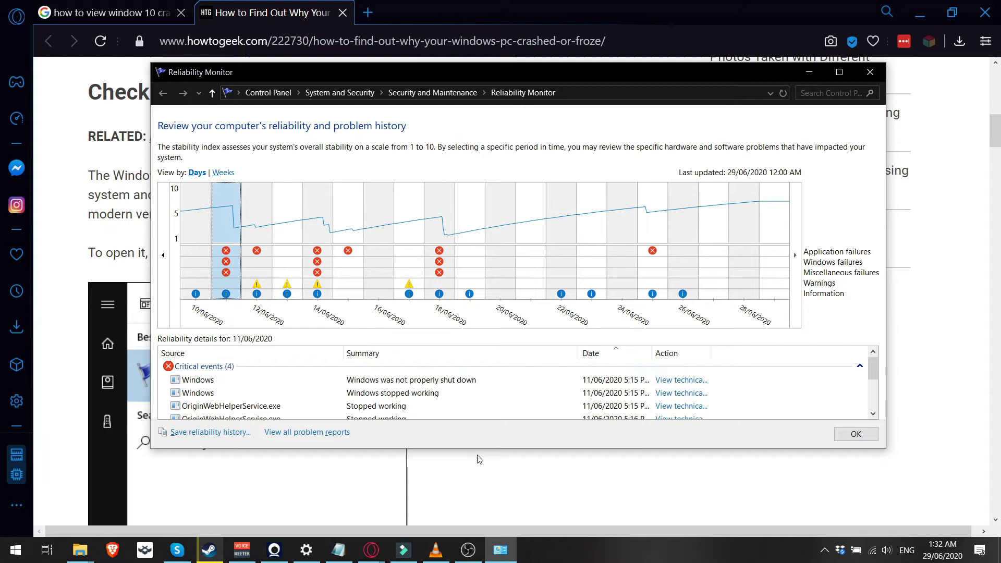
pyautogui.moveTo(486, 449); pyautogui.dragTo(485, 503)
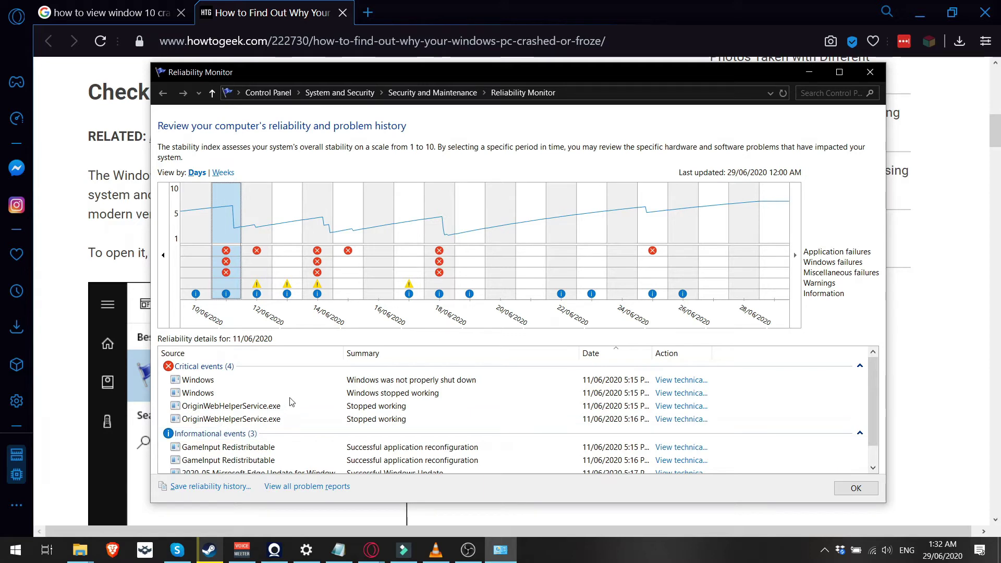
pyautogui.click(259, 268)
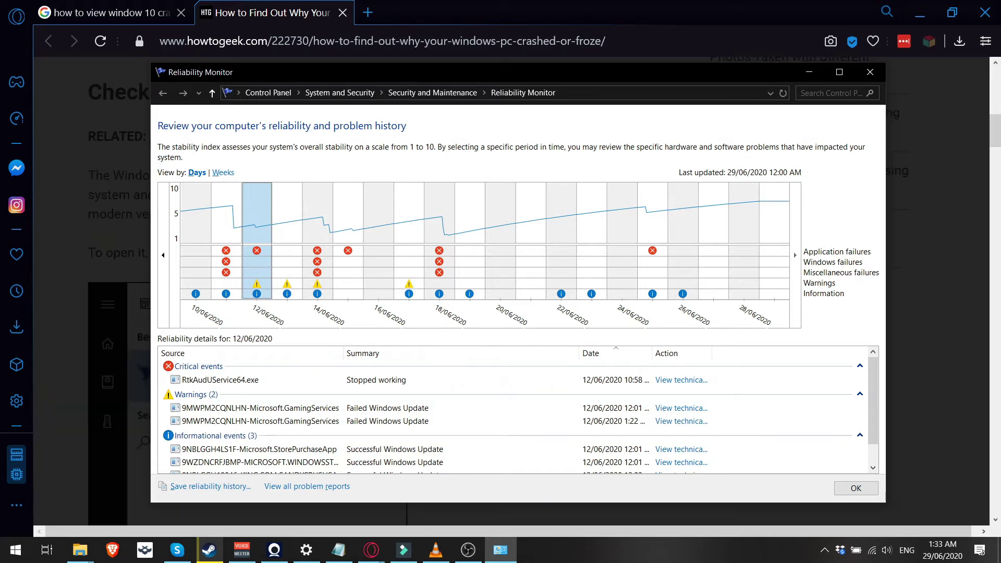
pyautogui.click(324, 280)
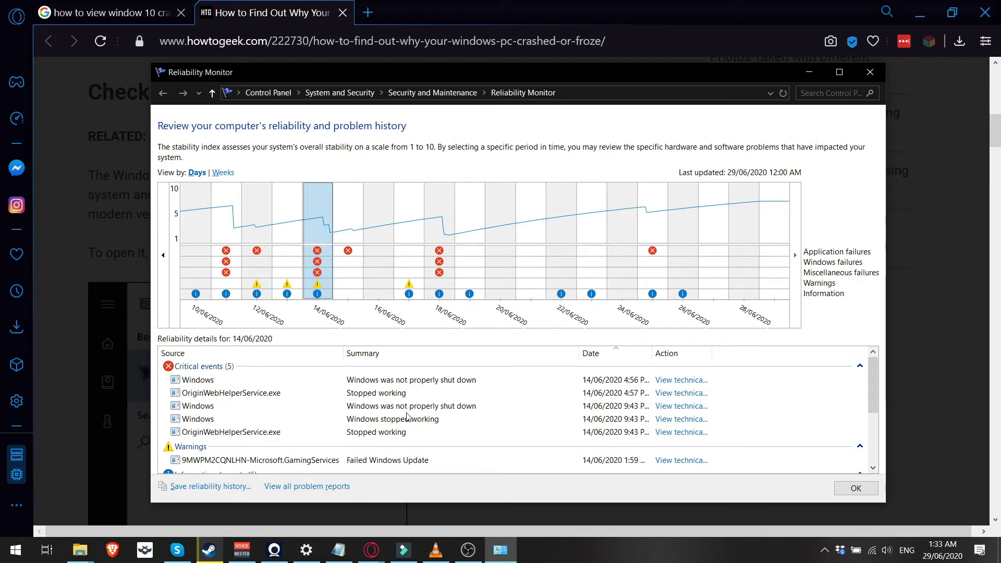
pyautogui.click(449, 281)
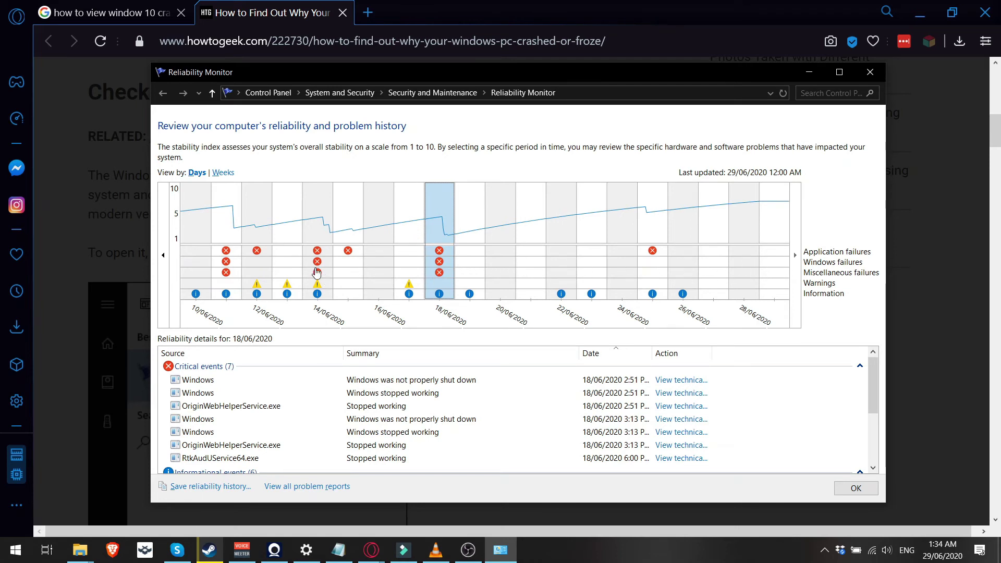
# - Page the stability chart back so it starts at 29/05
pyautogui.click(164, 257)
pyautogui.doubleClick(164, 258)
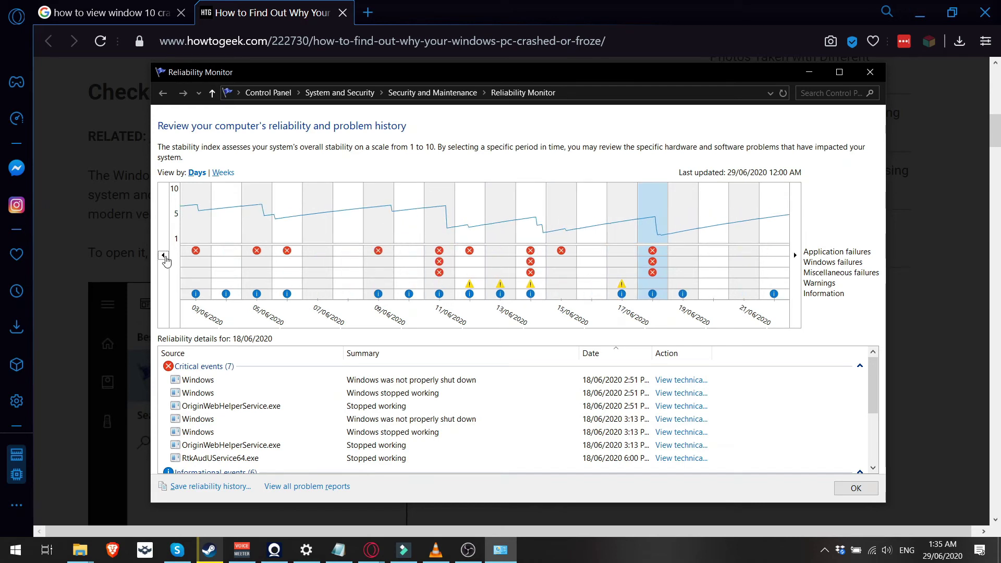
pyautogui.doubleClick(165, 259)
pyautogui.click(163, 257)
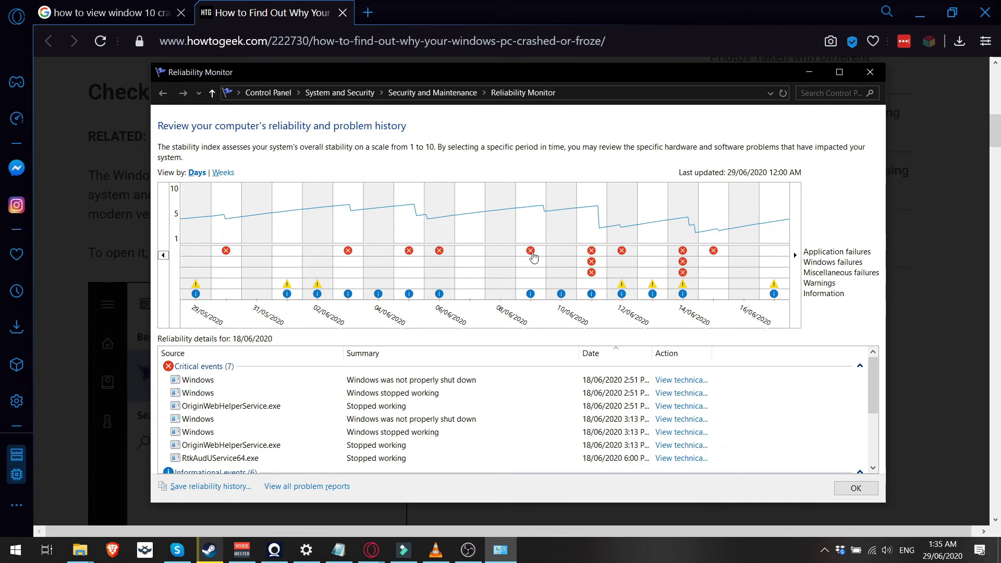
# - Step through early June days, stopping on the 03/06 OriginWebHelperService.exe crash
pyautogui.click(442, 258)
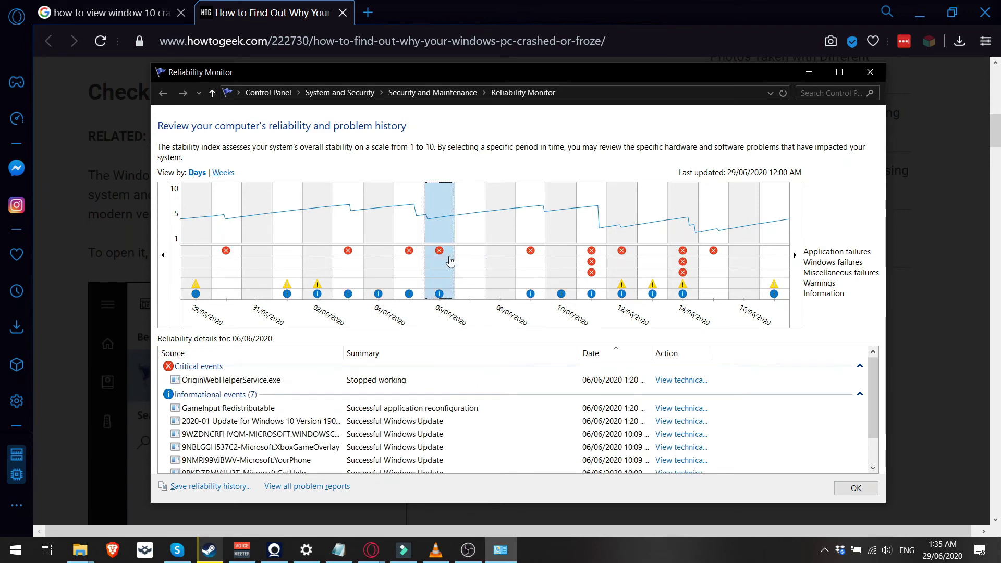
pyautogui.click(532, 254)
pyautogui.click(372, 256)
pyautogui.click(238, 261)
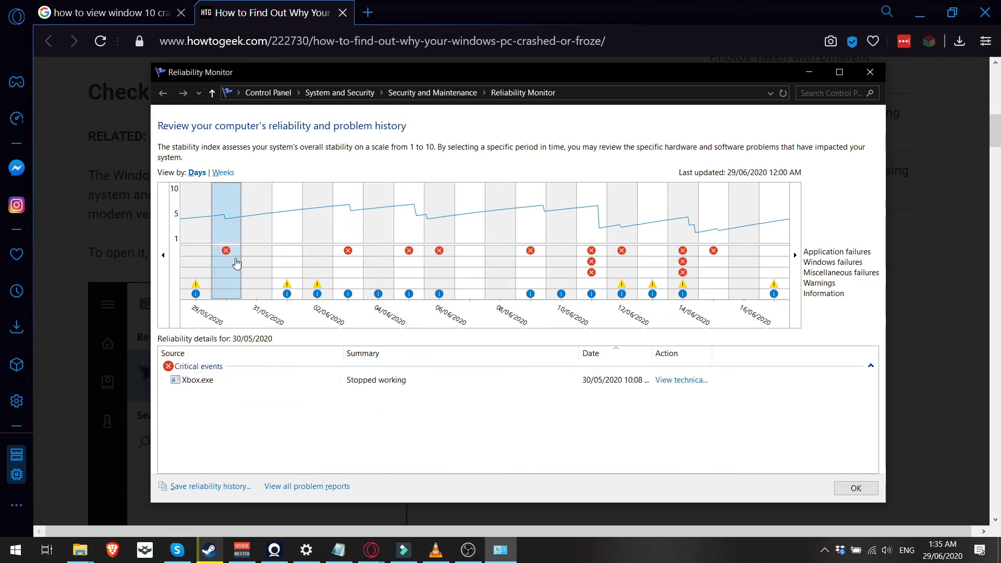
pyautogui.click(299, 262)
pyautogui.click(378, 261)
pyautogui.click(345, 273)
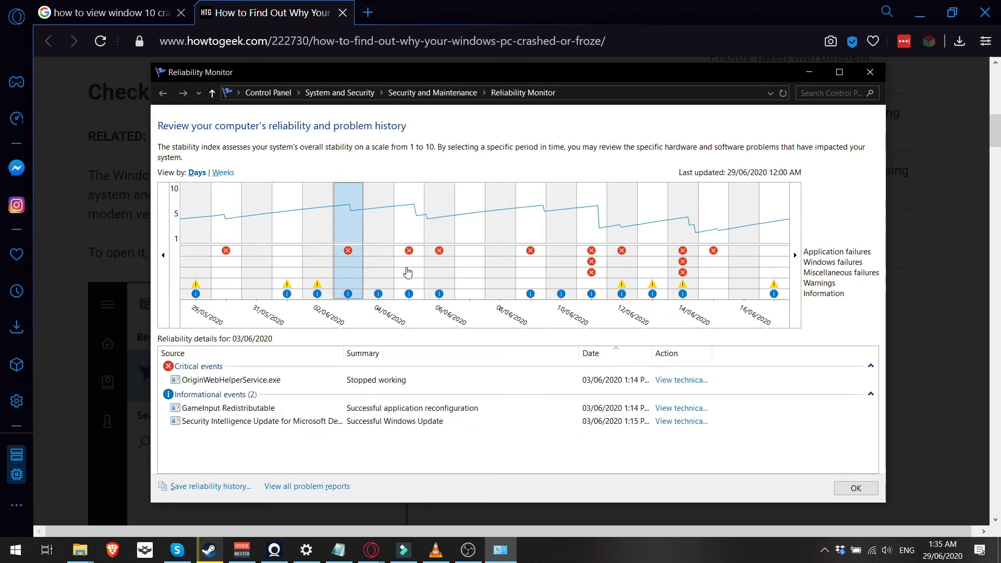
# - Compare the 30/05 Xbox.exe crash with the 03/06 events
pyautogui.click(229, 280)
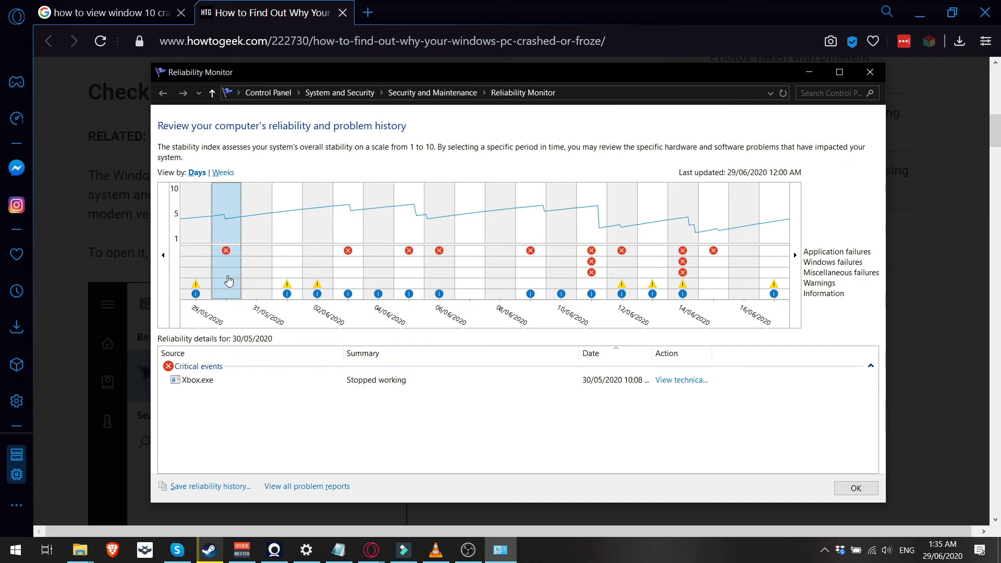
pyautogui.click(343, 275)
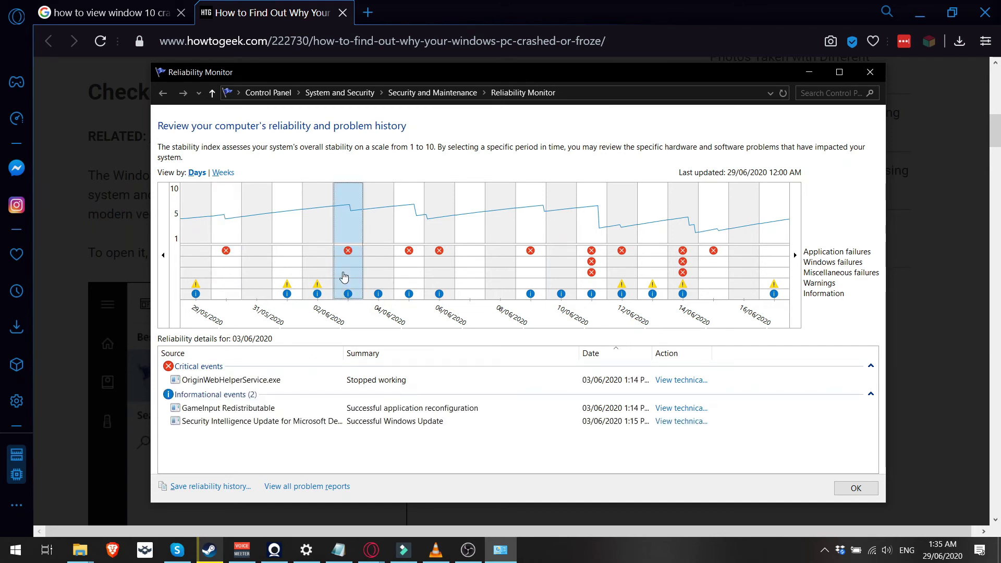
pyautogui.click(216, 286)
pyautogui.click(360, 268)
# - Check 05/06, 06/06 and 09/06, ending on 11/06's Windows and OriginWebHelperService.exe crashes
pyautogui.click(422, 271)
pyautogui.click(452, 269)
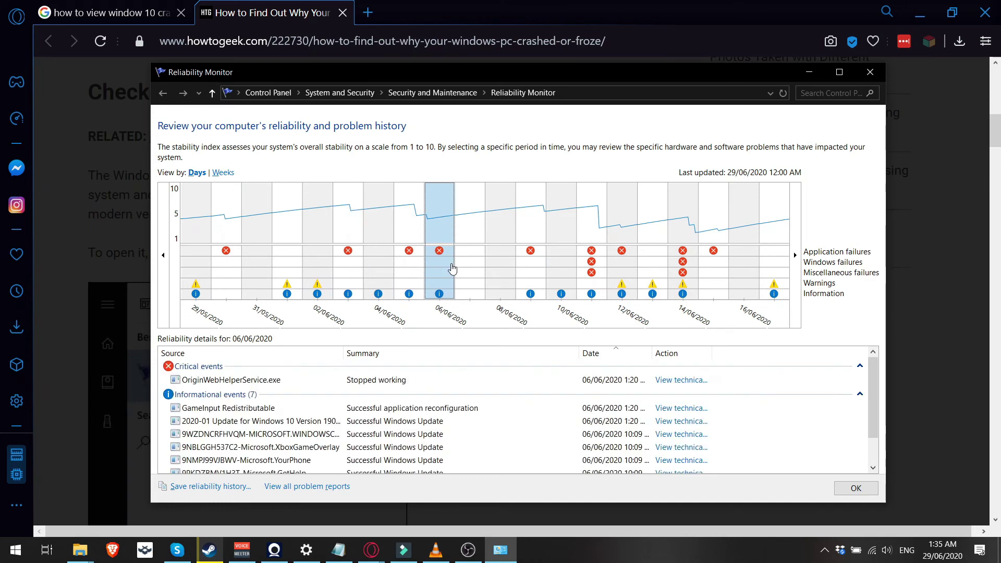
pyautogui.click(523, 268)
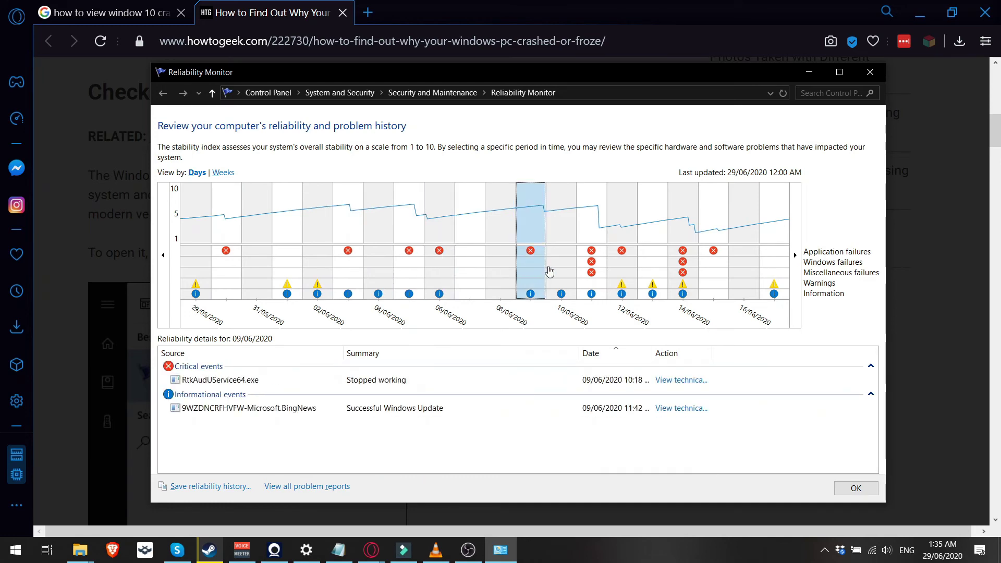
pyautogui.click(585, 274)
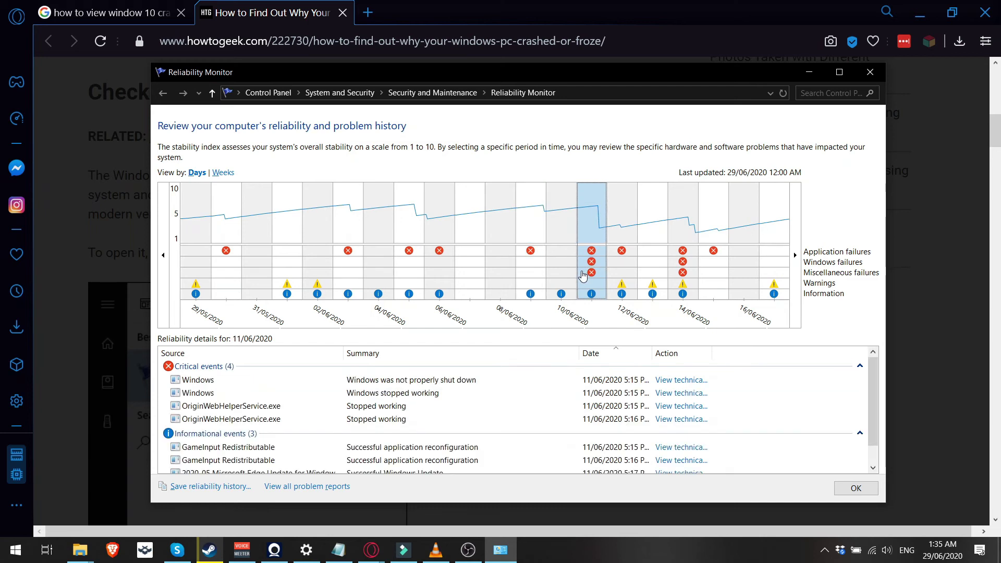